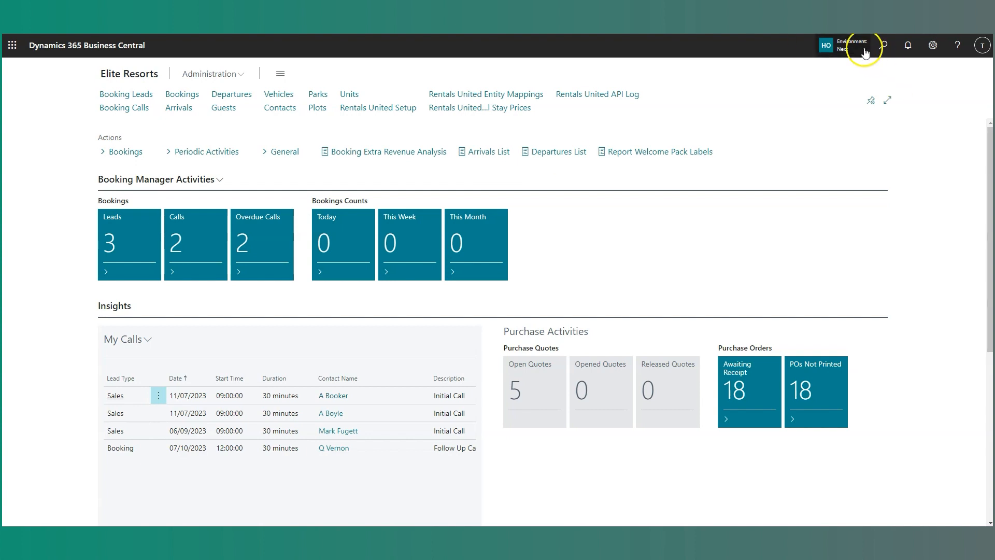
# Find the Completed Deals list and open the active deal for park AF, plot 015A.
pyautogui.click(883, 45)
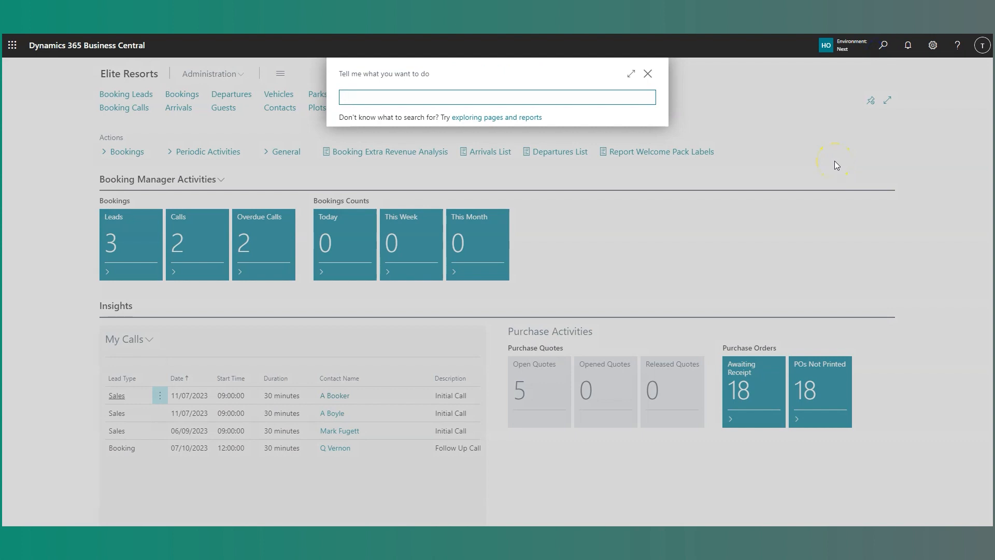
pyautogui.write('compl')
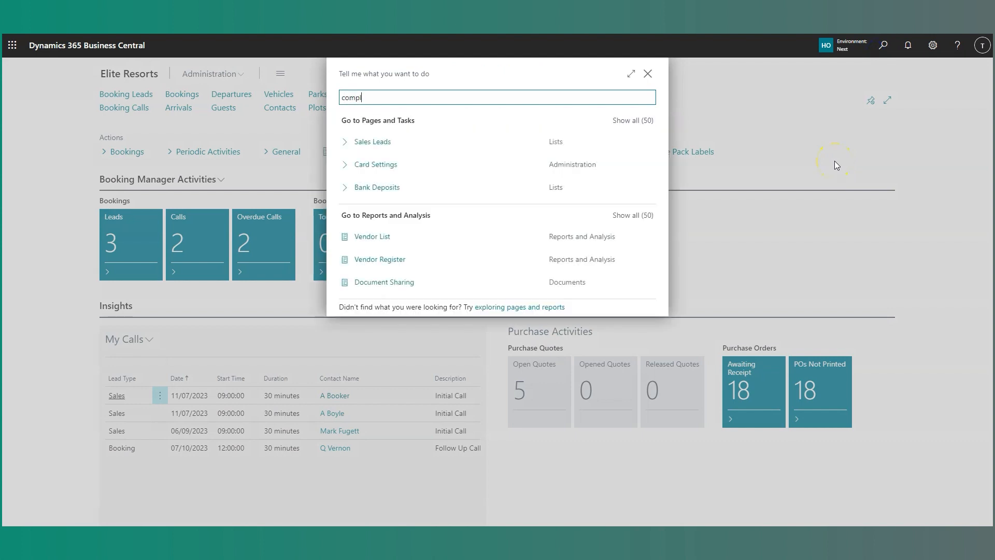
pyautogui.write('eted deals')
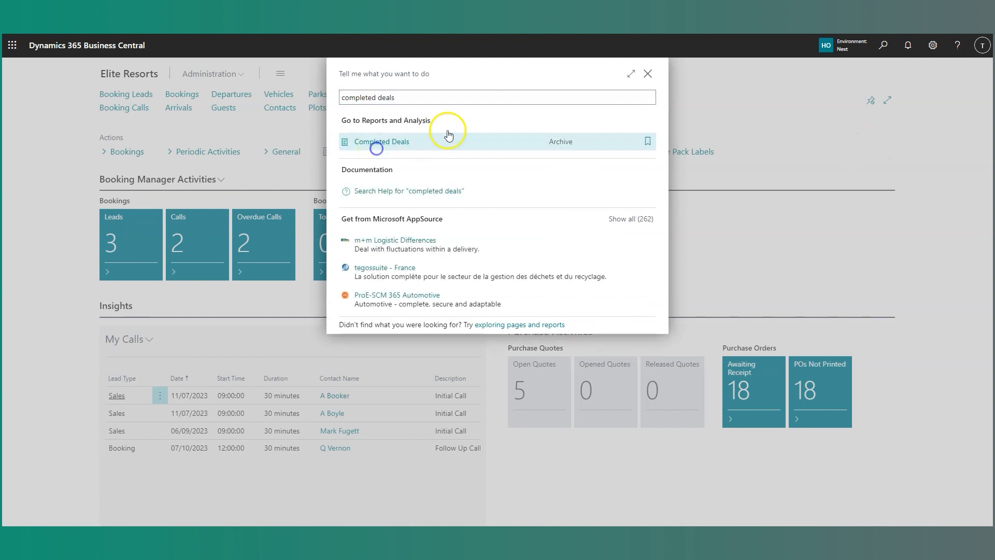
pyautogui.click(444, 136)
pyautogui.scroll(-7, 200, 258)
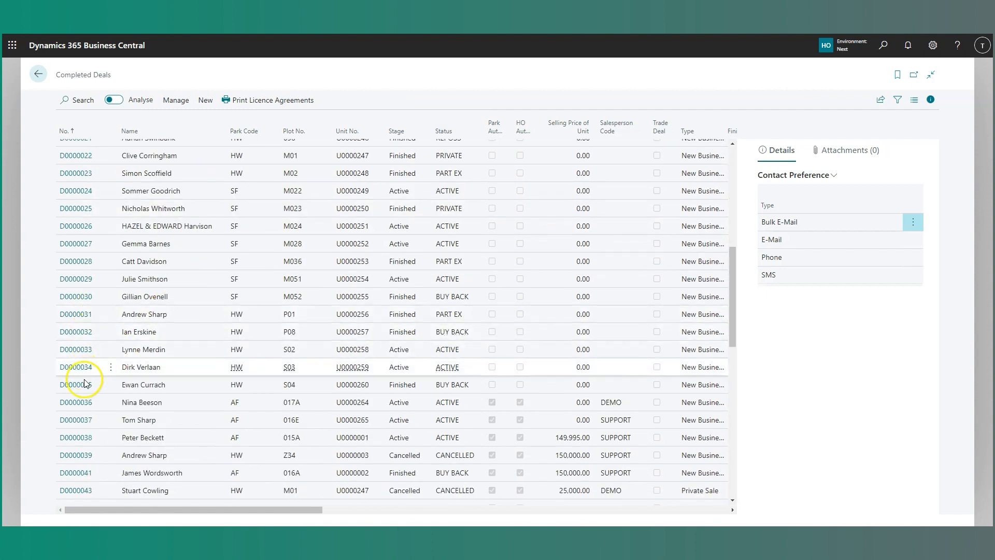
pyautogui.click(88, 438)
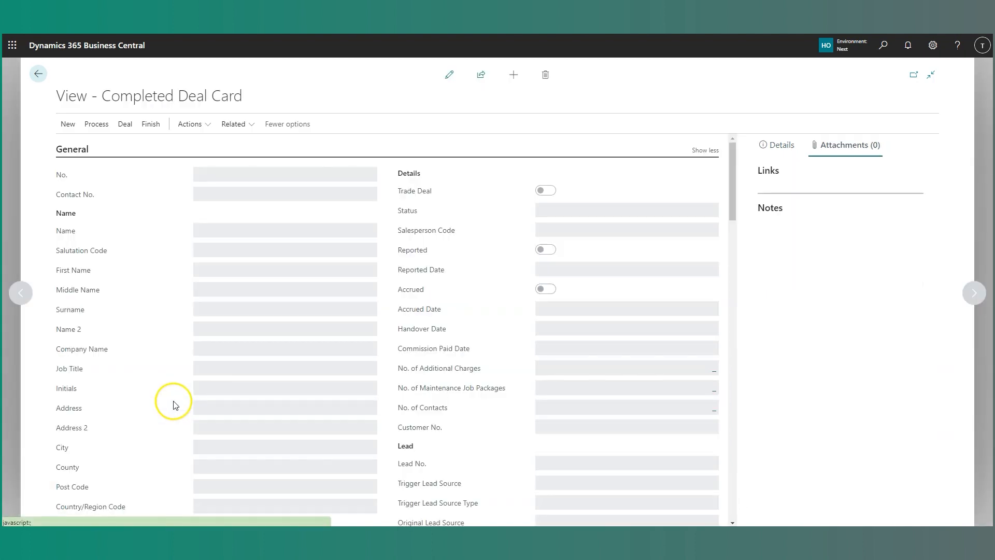
# Start a Buy Back for this completed deal so that its Buy Back Card opens.
pyautogui.click(126, 125)
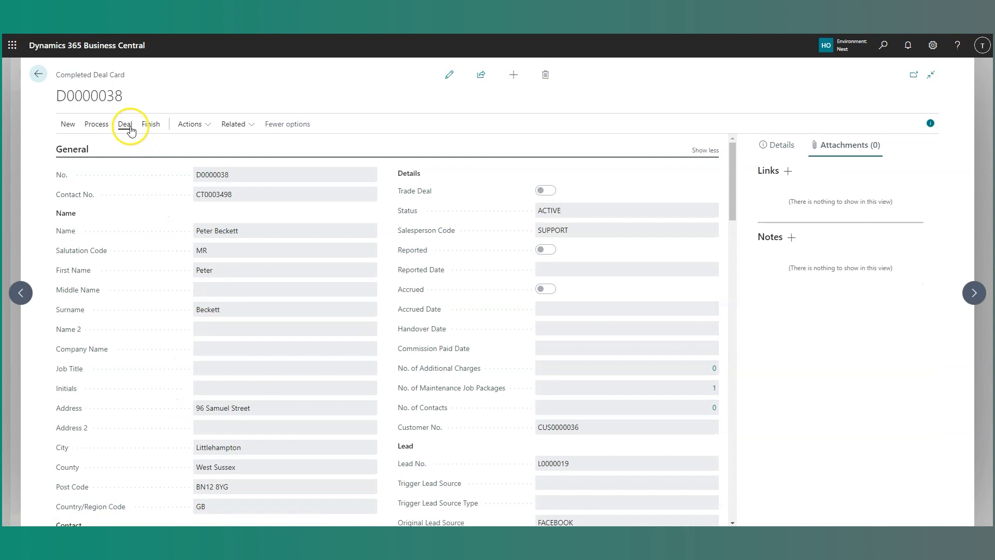
pyautogui.click(150, 125)
pyautogui.click(78, 145)
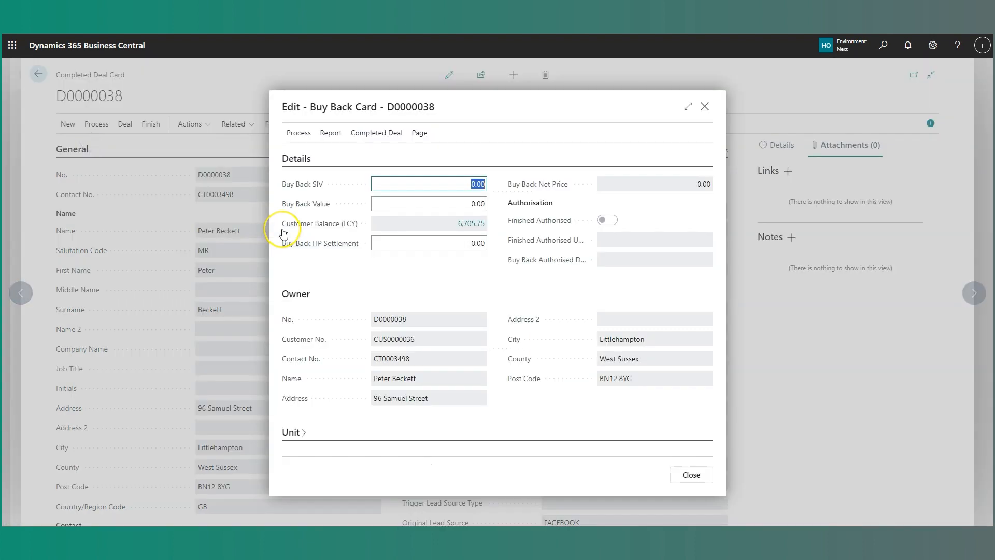
pyautogui.click(283, 233)
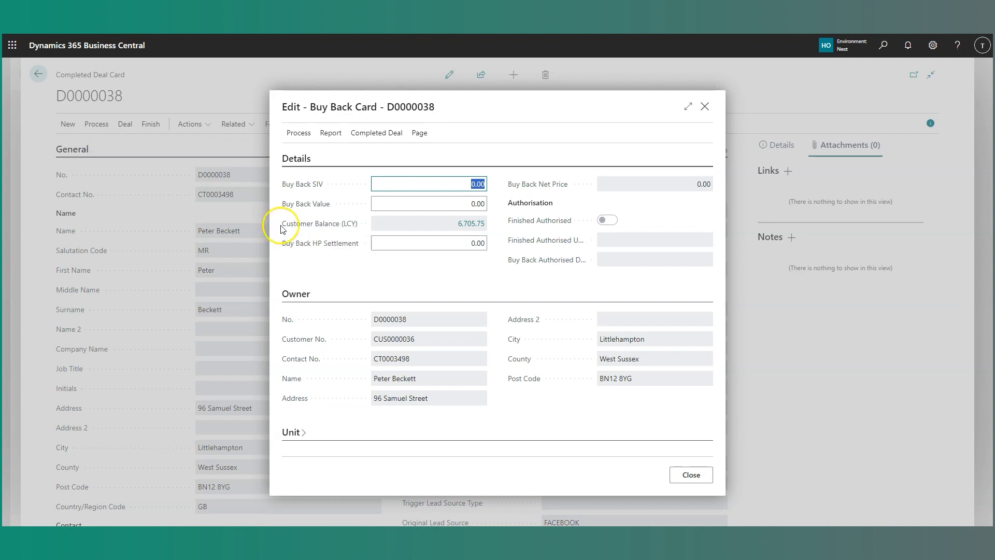
# Review the open maintenance jobs linked to the completed deal and return to the Buy Back Card.
pyautogui.click(377, 134)
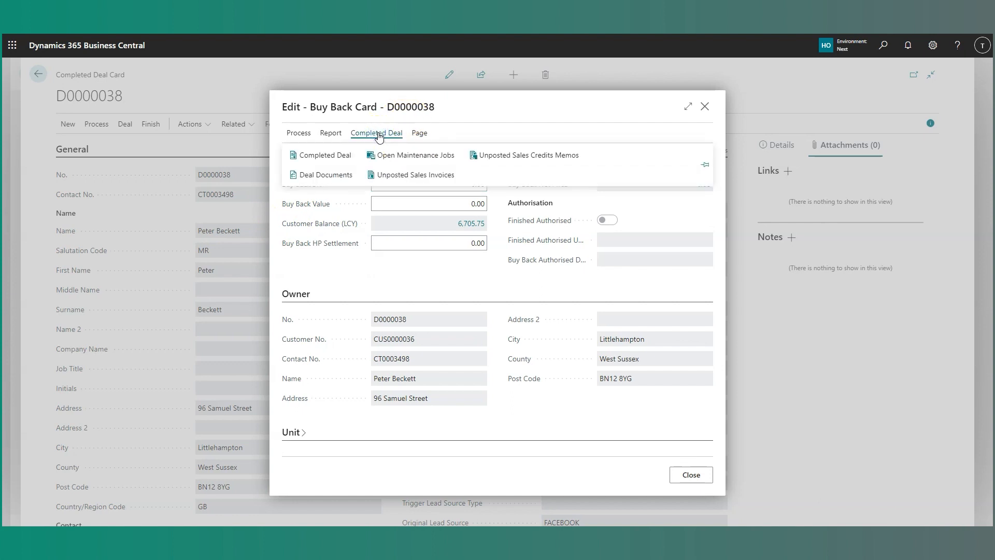
pyautogui.click(408, 157)
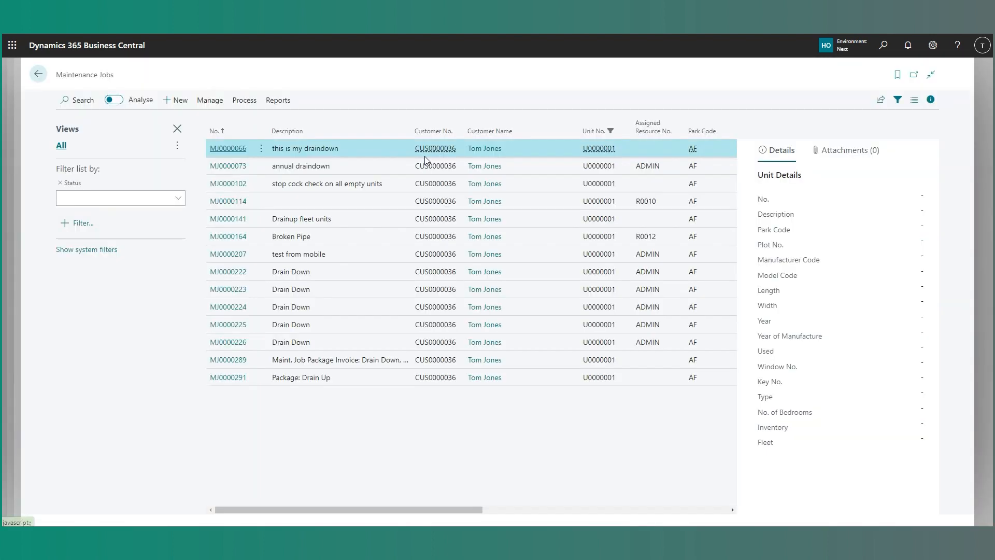
pyautogui.click(473, 376)
pyautogui.click(38, 74)
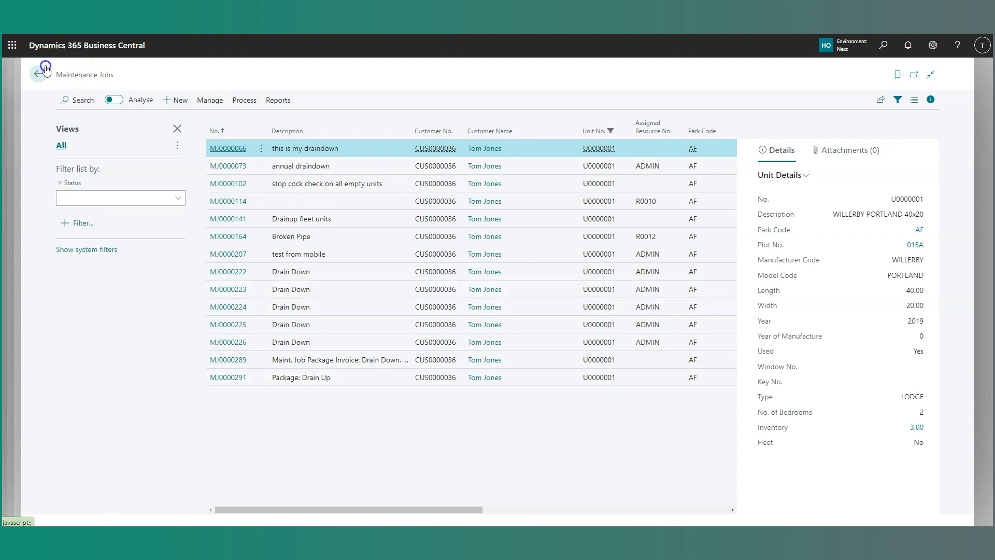
# Review the deal's unposted sales invoices, including the amount and reason code, and return to the Buy Back Card.
pyautogui.click(368, 133)
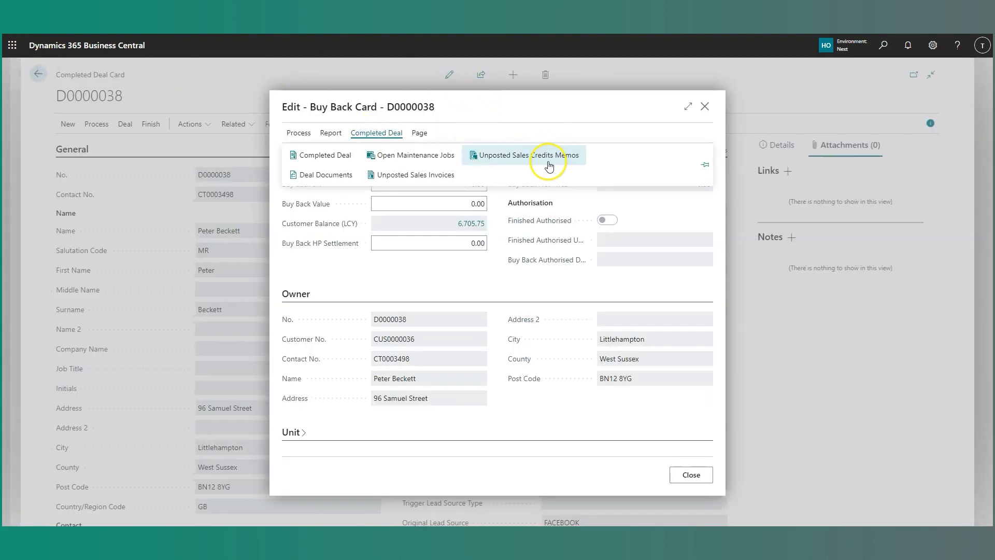
pyautogui.click(399, 177)
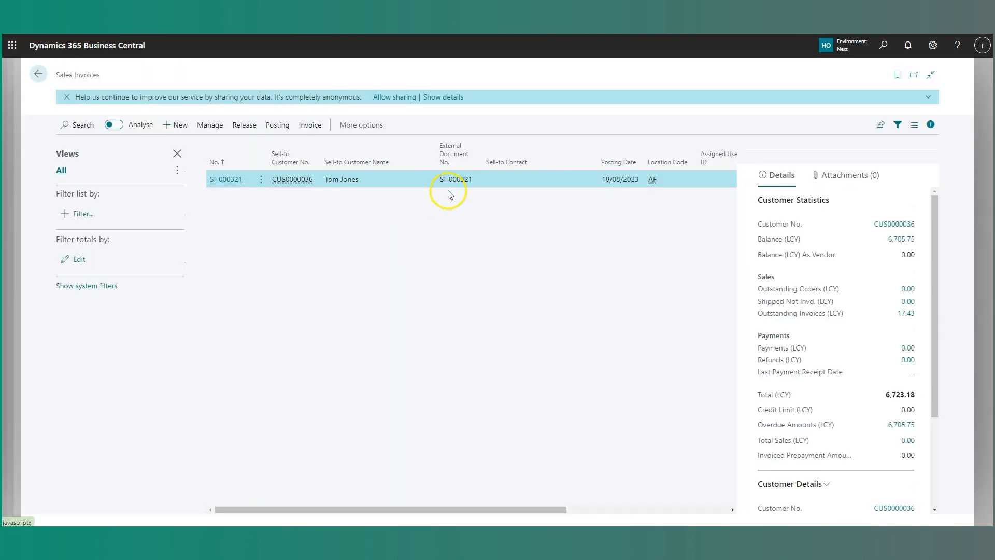
pyautogui.moveTo(511, 510); pyautogui.dragTo(342, 471)
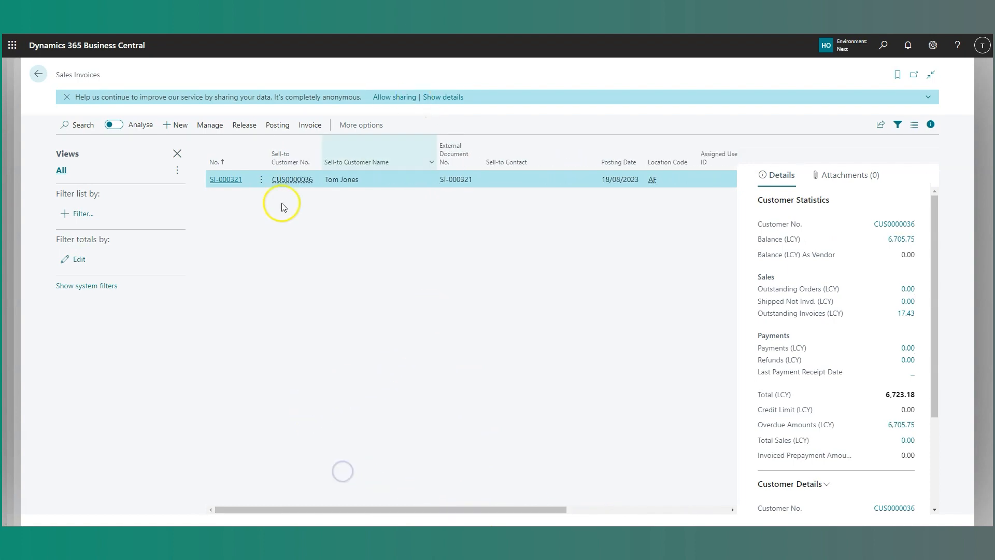
pyautogui.moveTo(534, 512); pyautogui.dragTo(713, 506)
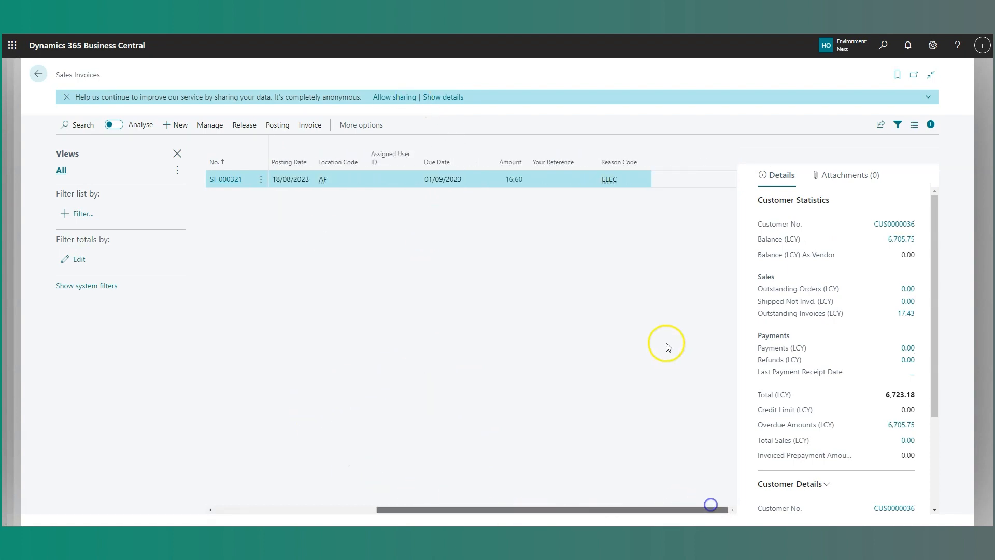
pyautogui.click(39, 73)
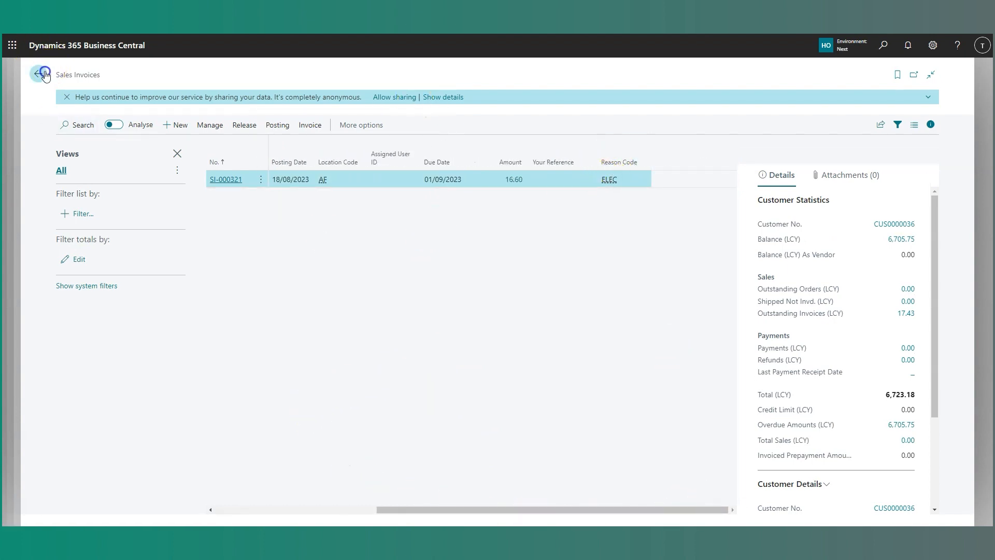
# Check the Customer Balance Summary for the buy back and close it.
pyautogui.click(294, 134)
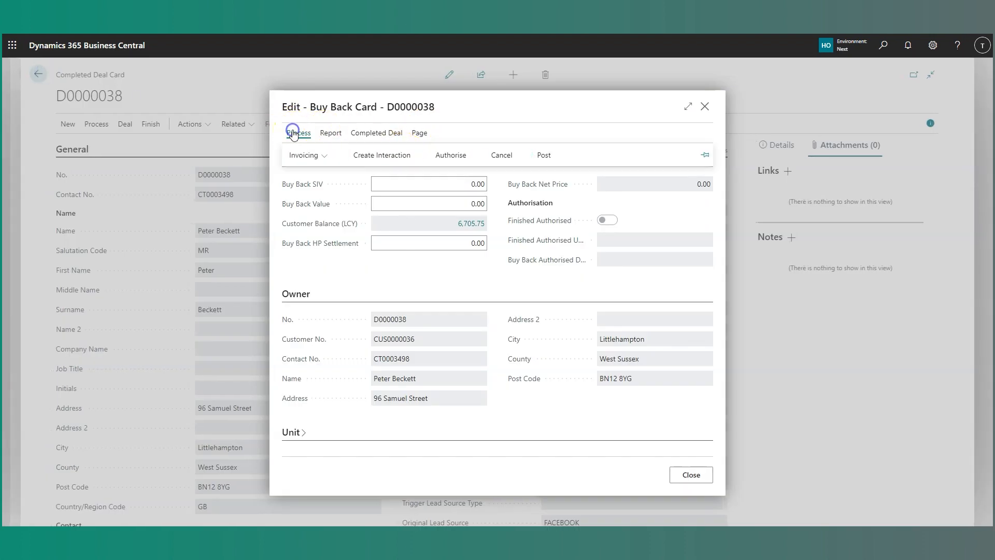
pyautogui.click(323, 156)
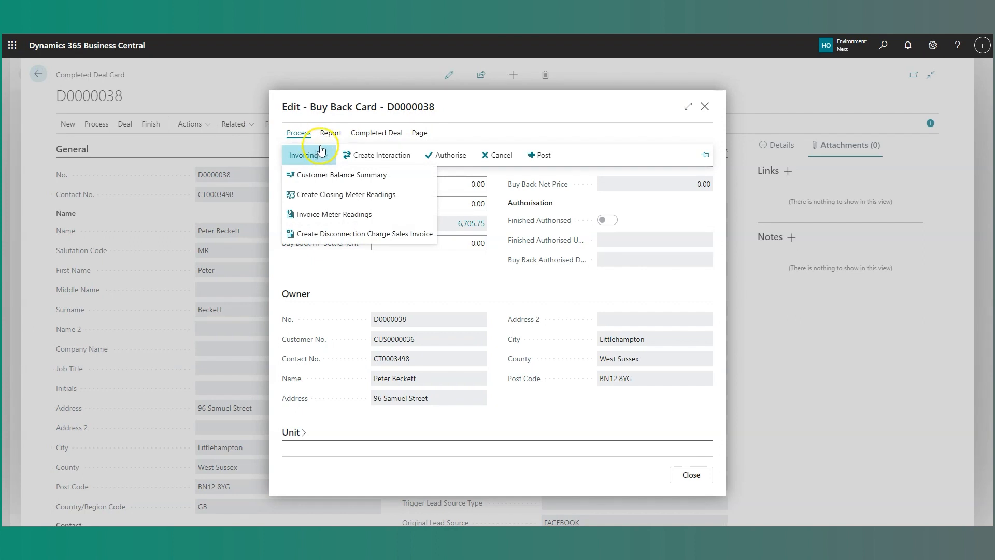
pyautogui.click(310, 177)
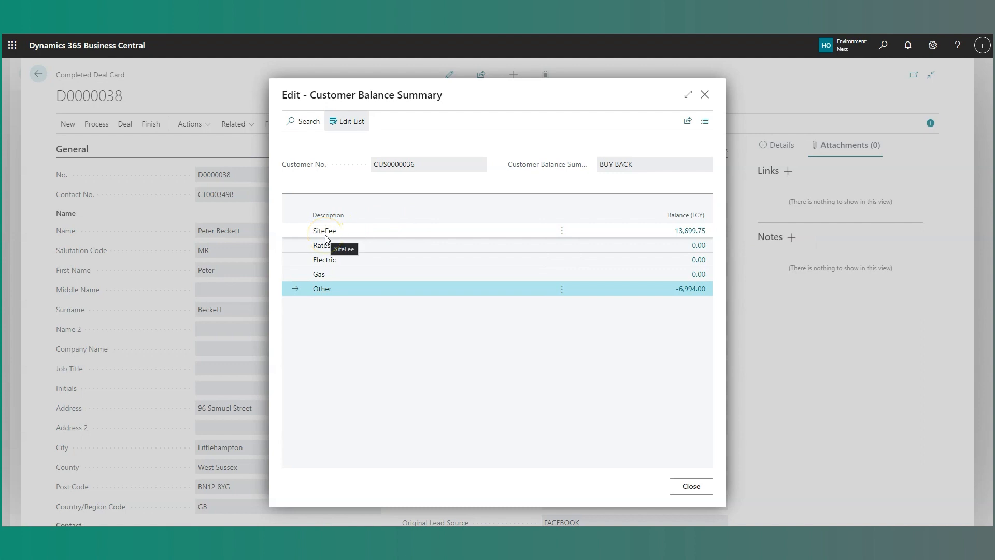
pyautogui.click(689, 485)
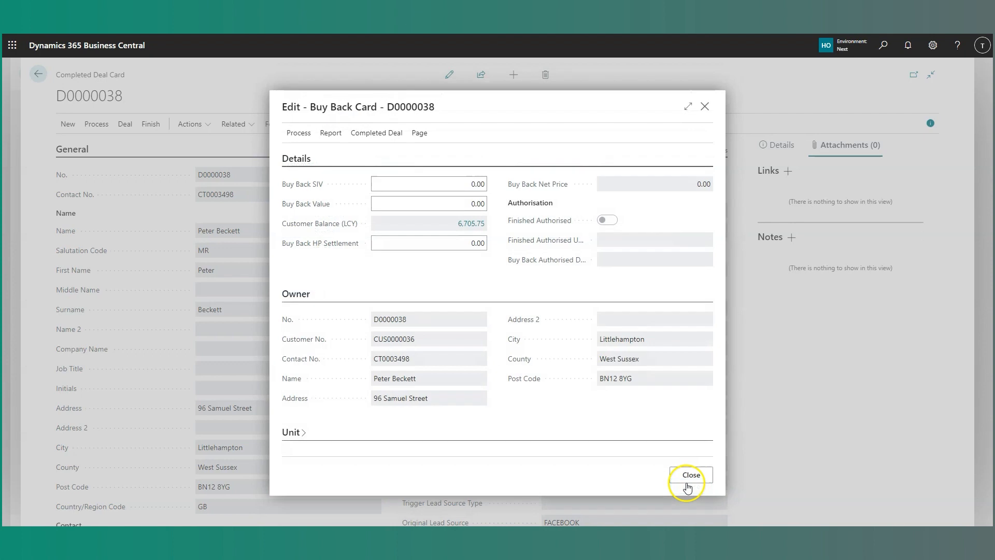
# Create the closing meter readings for the deal, view the resulting journal lines and return to the Buy Back Card.
pyautogui.click(299, 130)
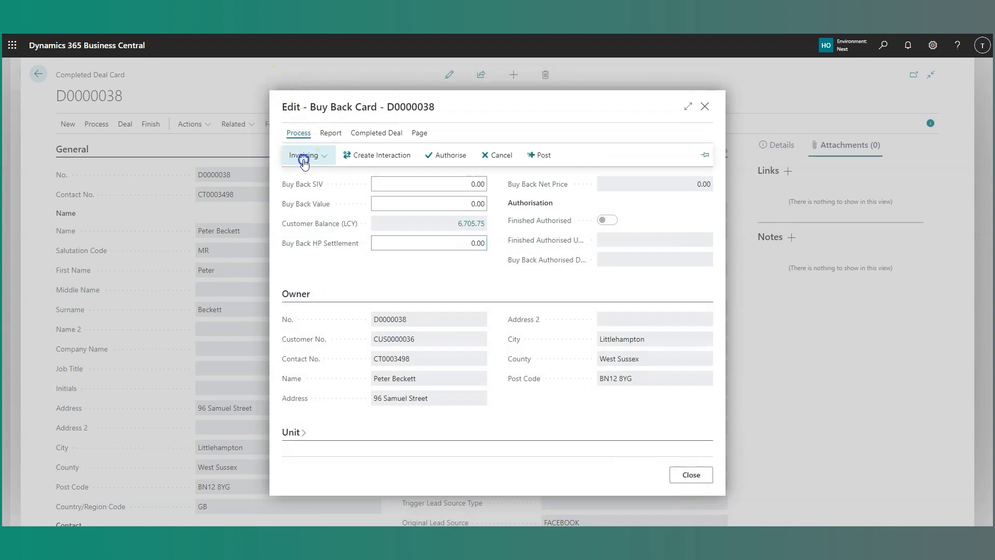
pyautogui.click(303, 158)
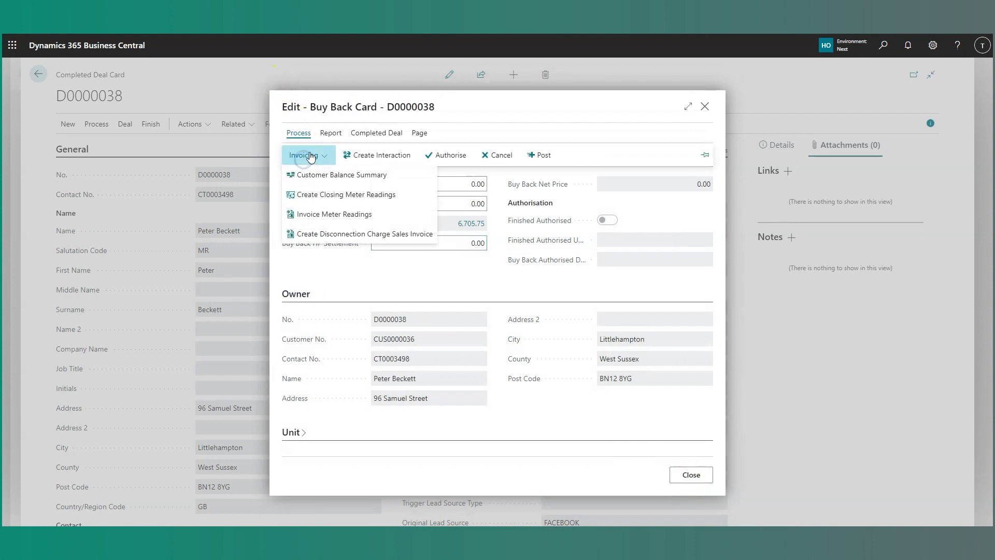
pyautogui.click(346, 201)
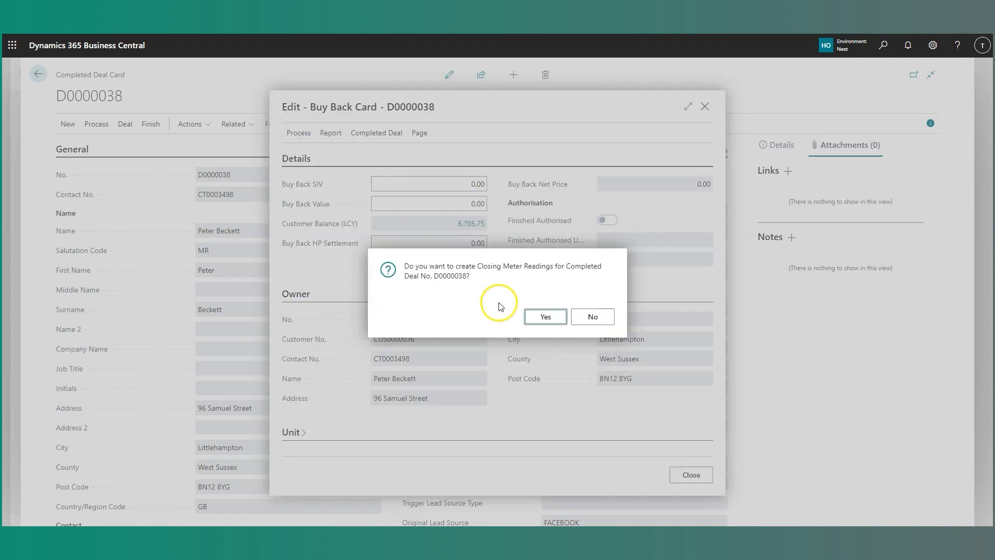
pyautogui.click(545, 316)
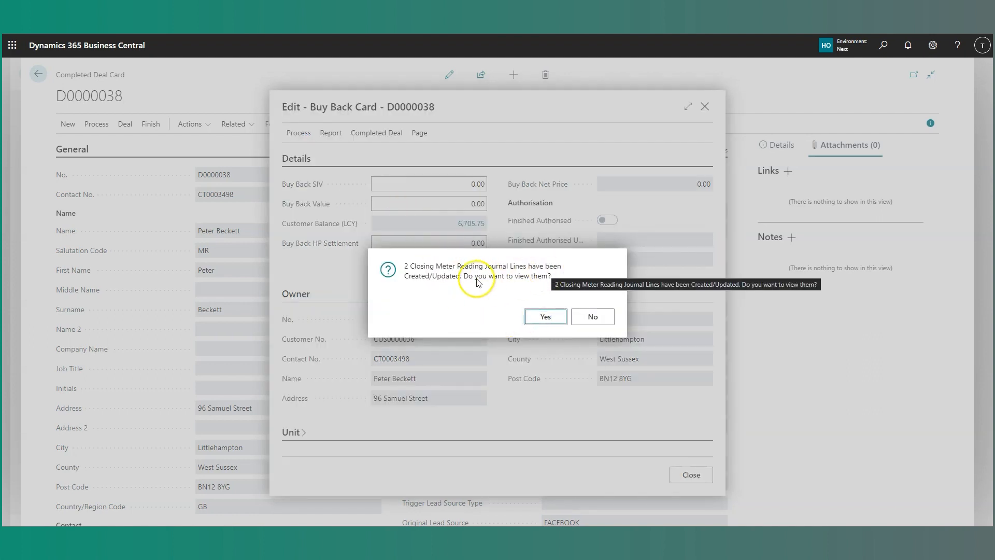
pyautogui.click(533, 315)
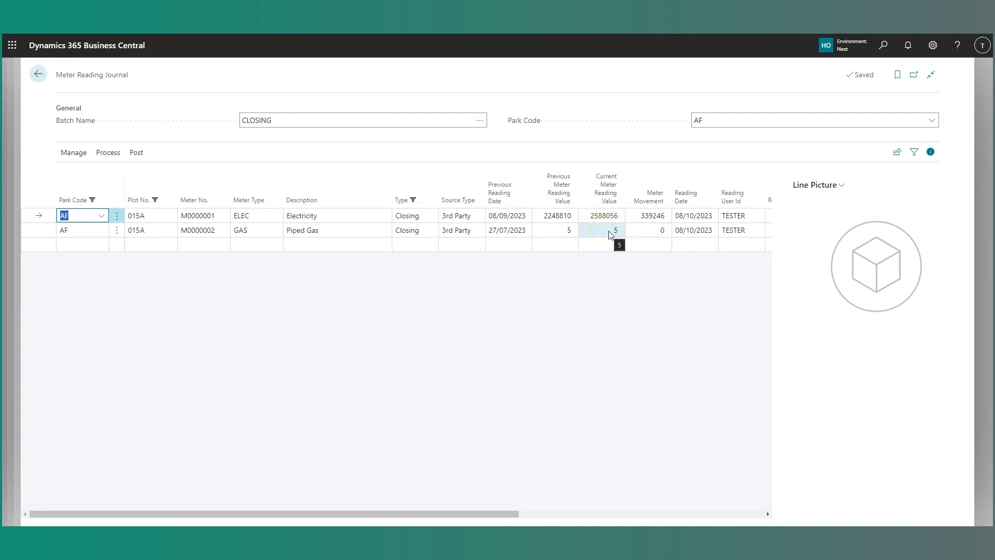
pyautogui.click(38, 74)
# Create a disconnection charge sales invoice for the deal, view it and exit without posting it.
pyautogui.click(299, 133)
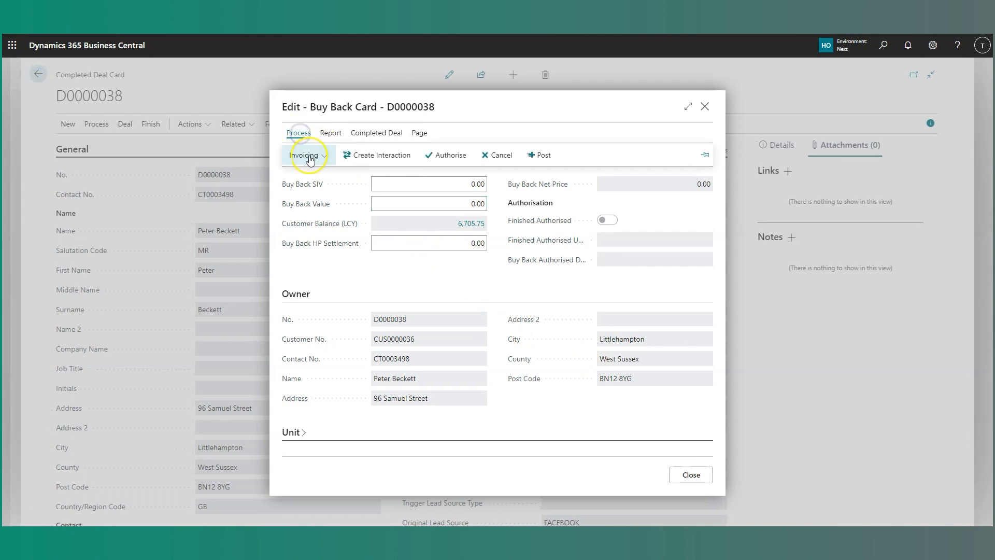
pyautogui.click(309, 156)
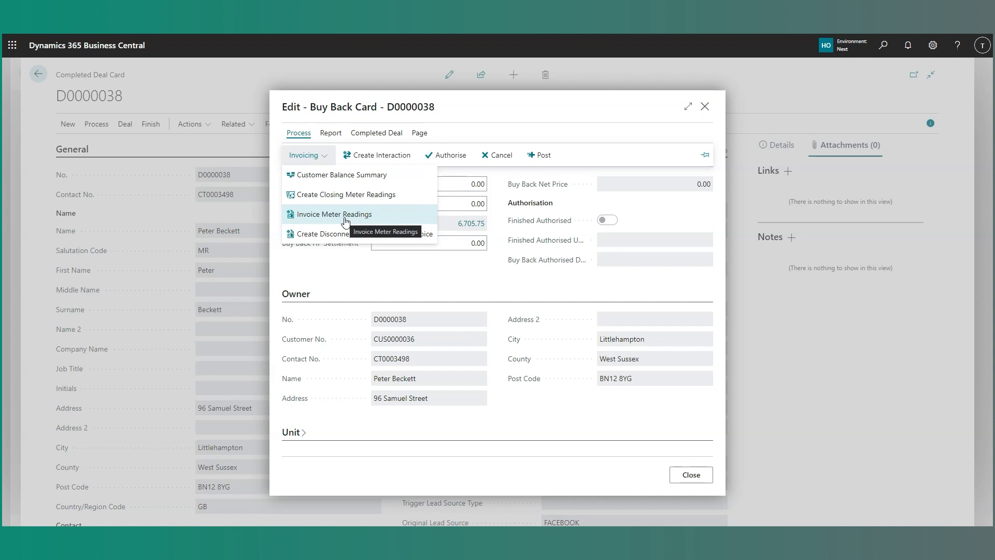
pyautogui.click(332, 235)
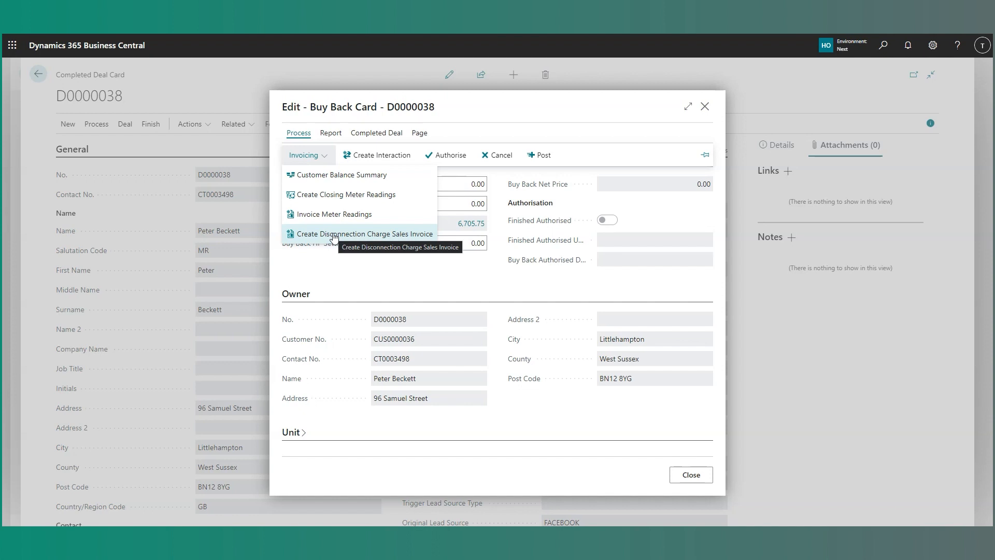
pyautogui.click(333, 234)
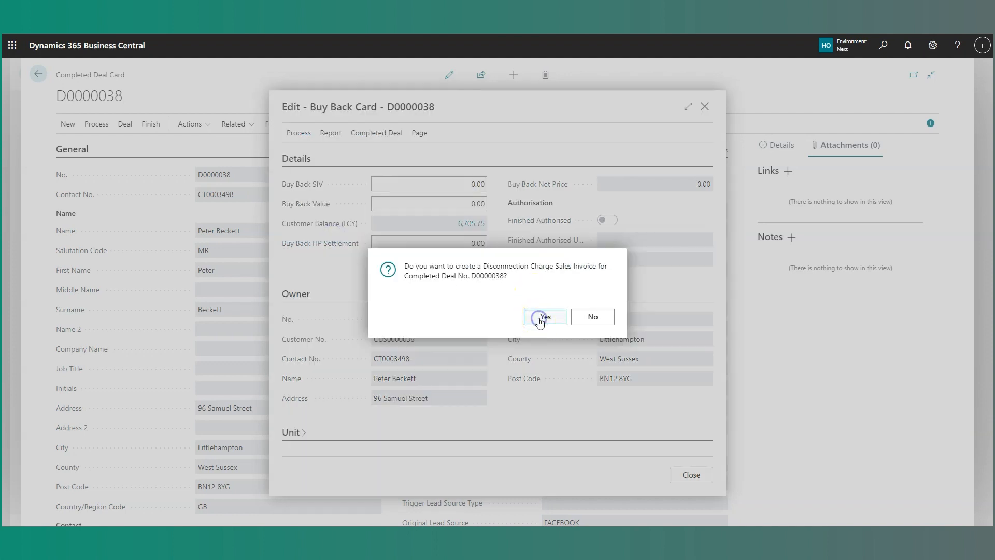
pyautogui.click(538, 318)
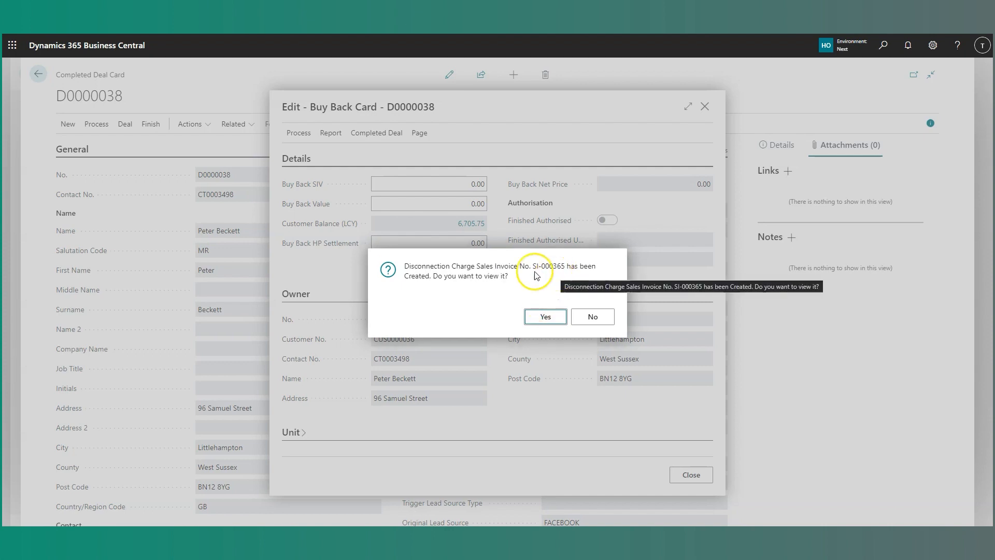
pyautogui.click(544, 314)
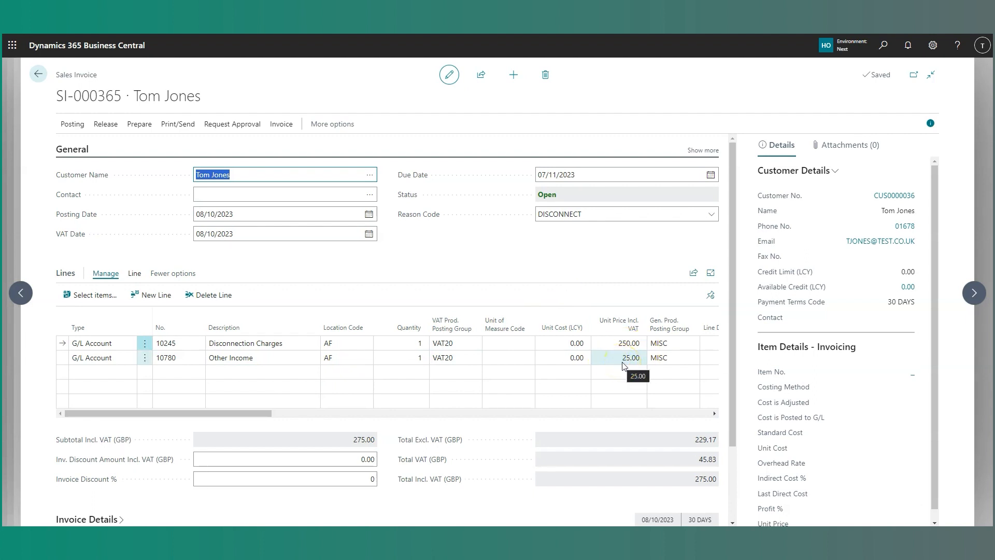
pyautogui.click(38, 74)
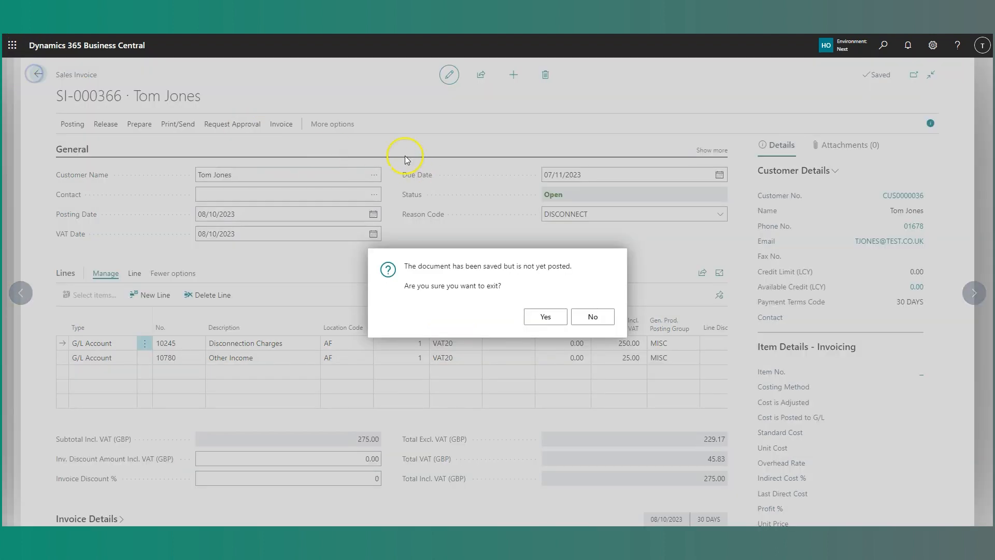
pyautogui.click(542, 314)
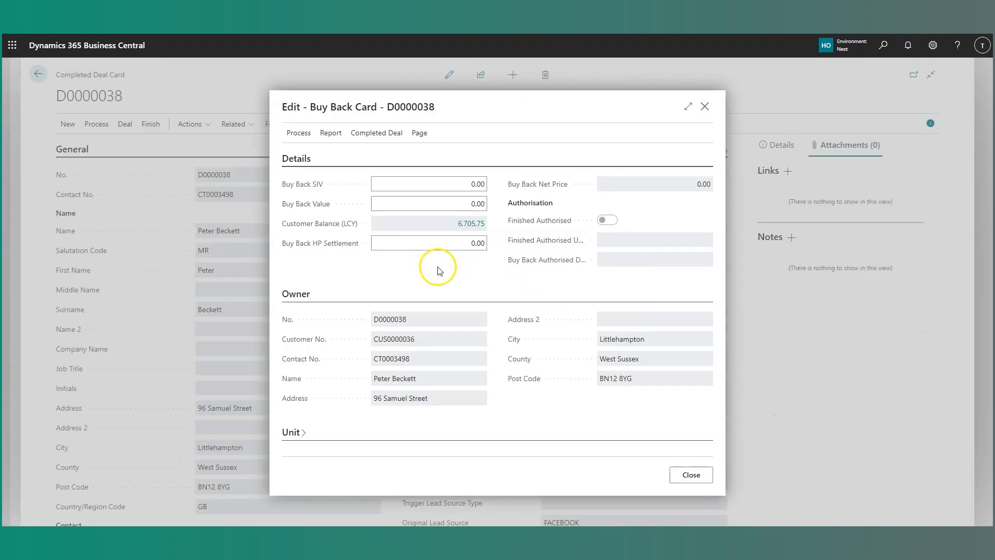
# Try to authorise the buy back and decline to continue.
pyautogui.click(313, 138)
pyautogui.click(454, 157)
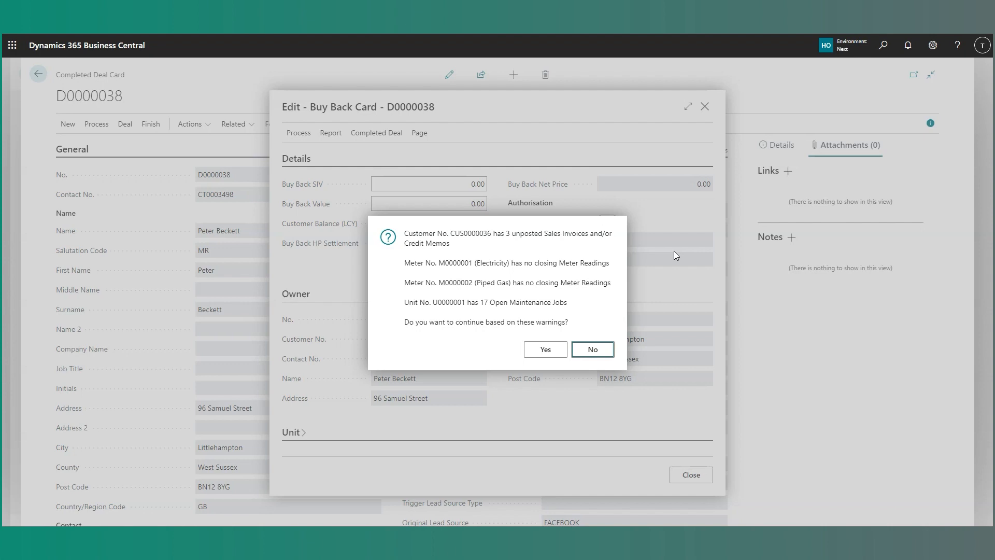
pyautogui.click(586, 350)
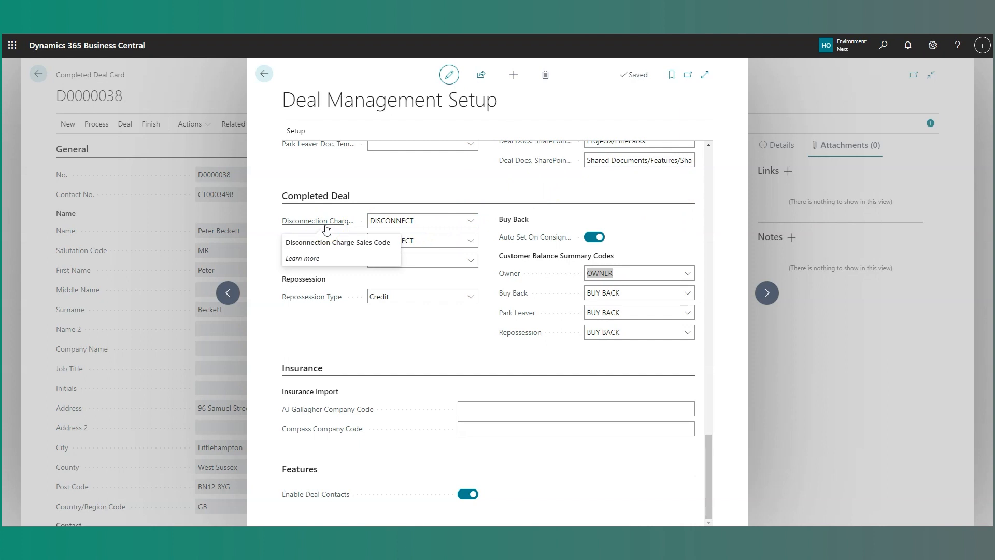
# Examine the closing meter reading code and the Customer Balance Summary Codes in the Completed Deal section of Deal Management Setup.
pyautogui.click(451, 278)
pyautogui.click(385, 260)
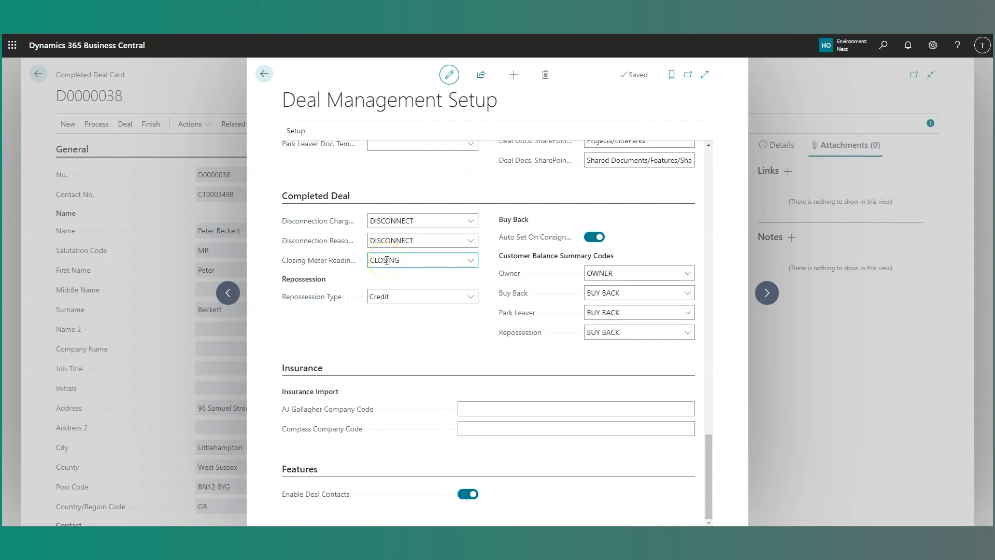
pyautogui.click(631, 273)
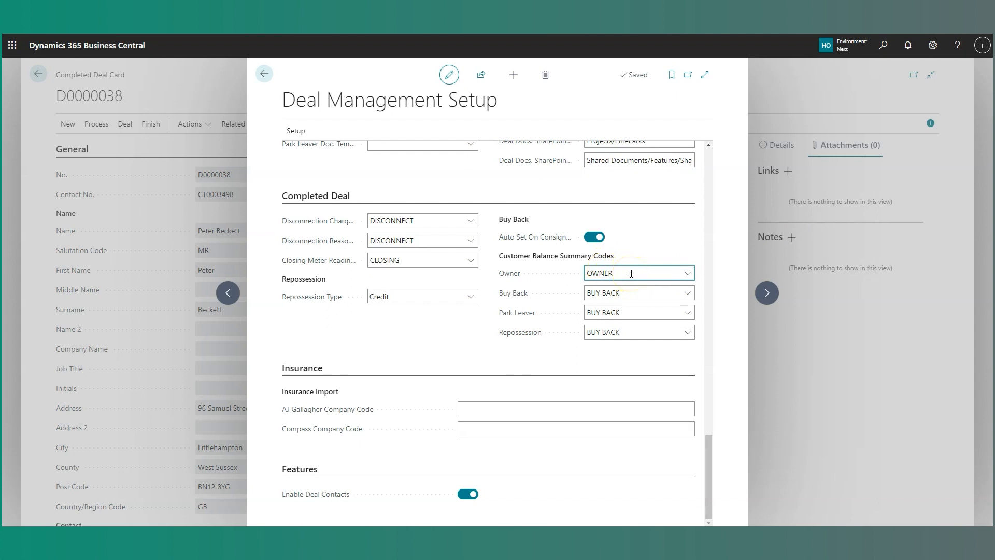
pyautogui.doubleClick(629, 273)
pyautogui.click(689, 254)
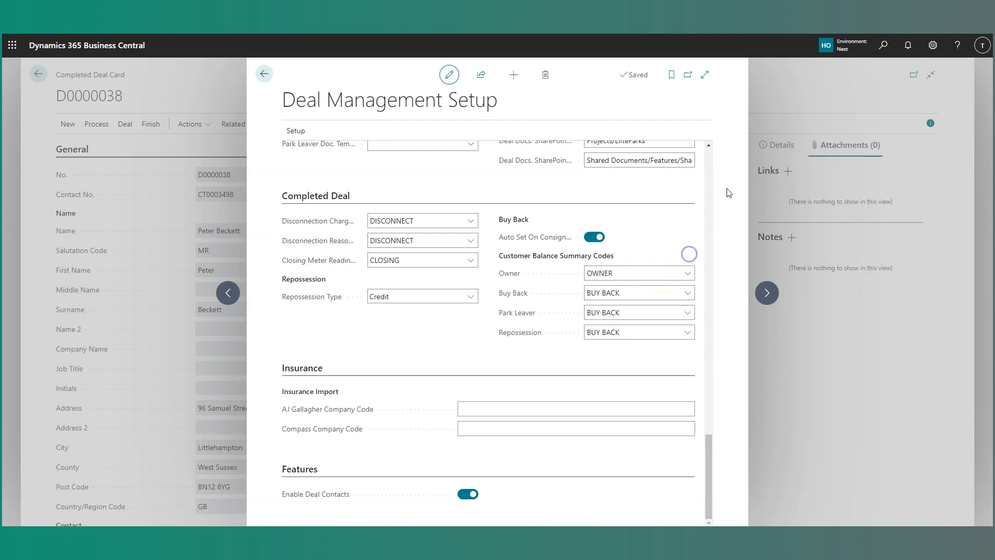
# Find the Customer Balance Summary Setups and open the OWNER setup card to view its lines and reason code filters.
pyautogui.hotkey('alt', 'q')
pyautogui.write('customer')
pyautogui.press('Return')
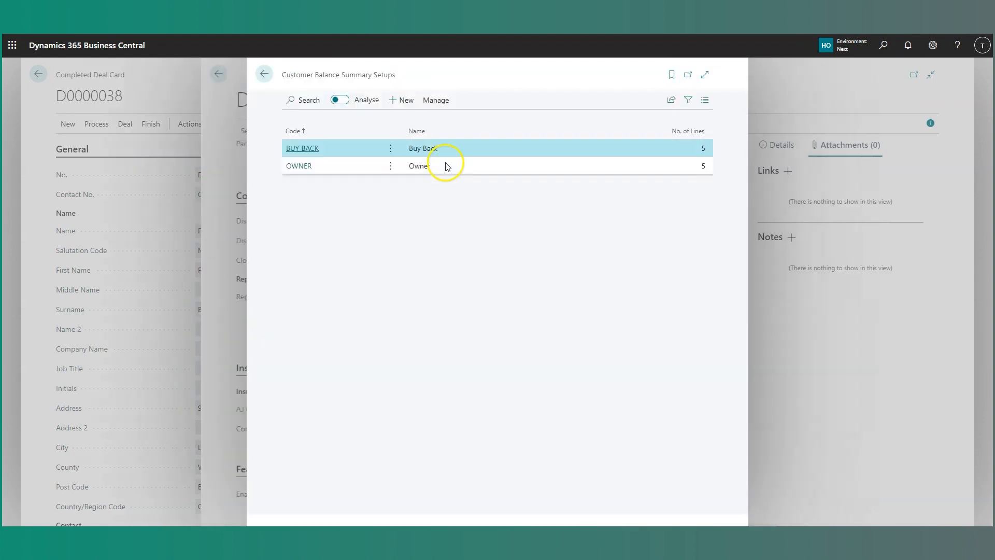
pyautogui.click(341, 169)
pyautogui.click(436, 100)
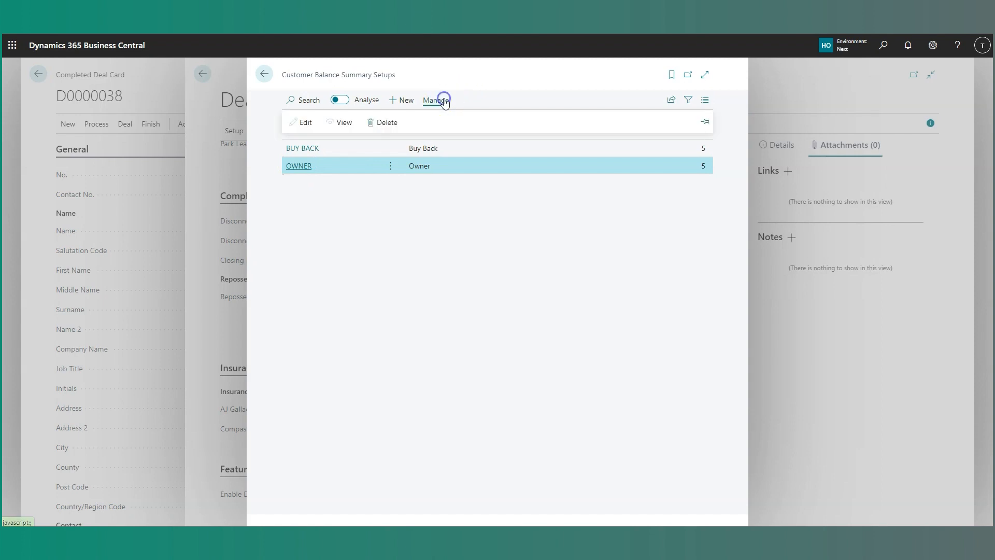
pyautogui.click(314, 123)
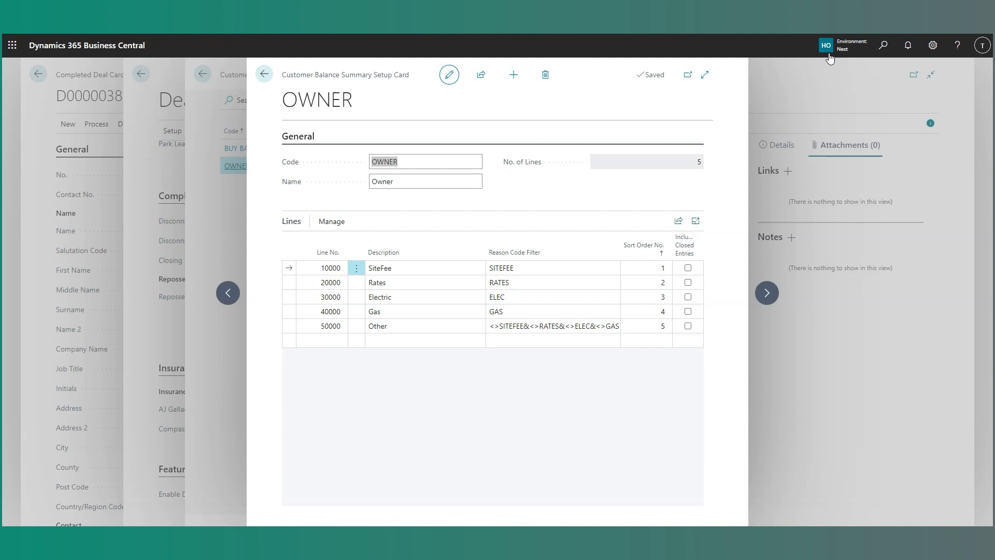
# Open the Customer Balance Summary page and show the balances of the fifth listed customer using the OWNER summary code.
pyautogui.click(885, 48)
pyautogui.write('customer balance')
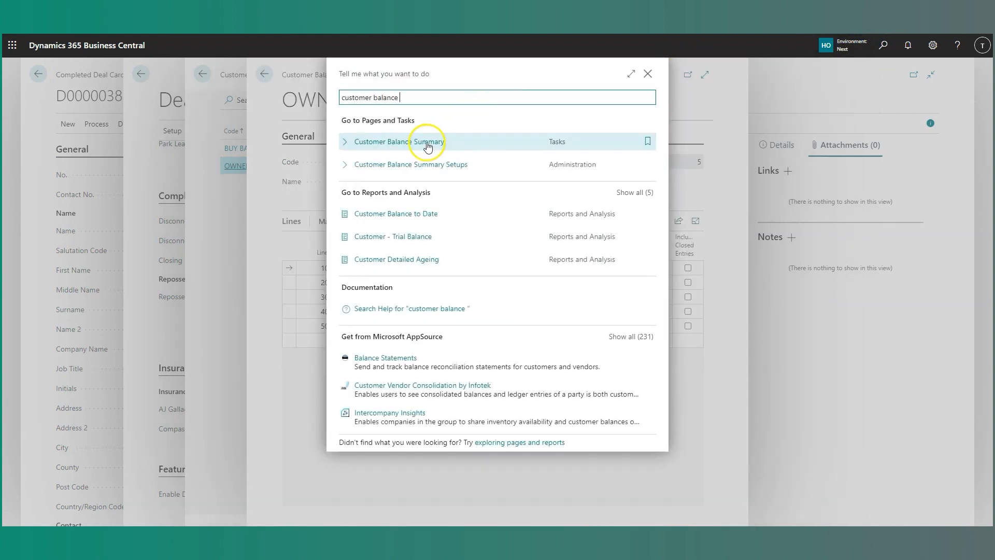
pyautogui.click(427, 146)
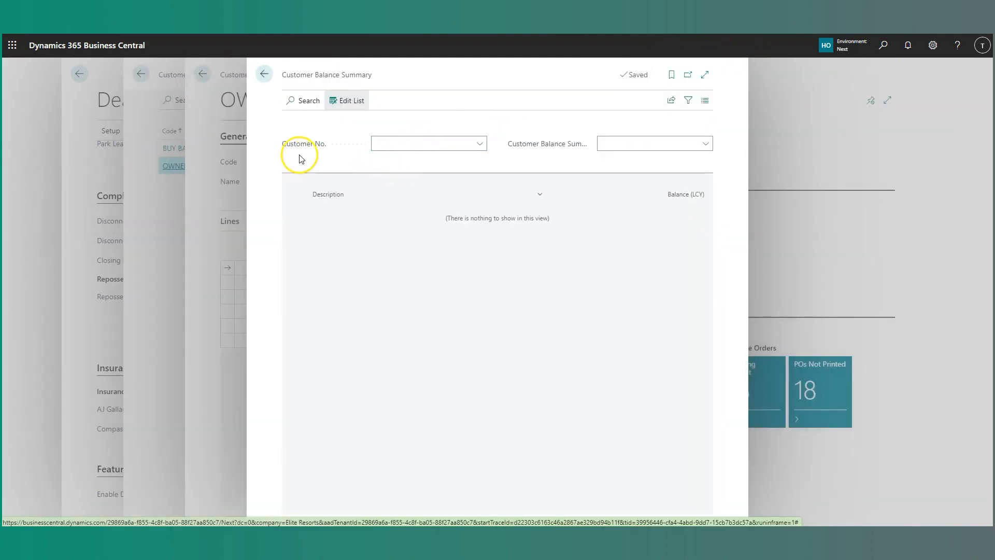
pyautogui.click(480, 144)
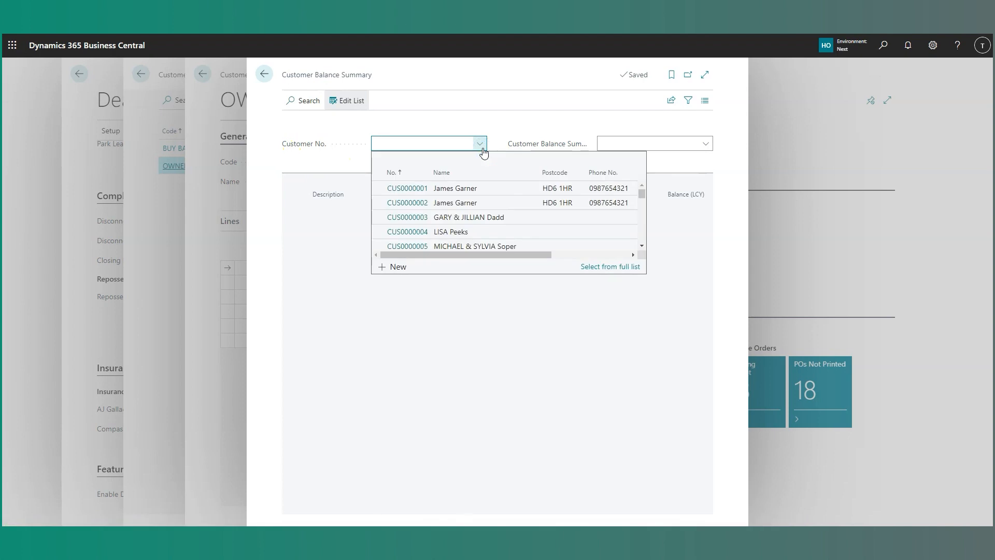
pyautogui.click(488, 246)
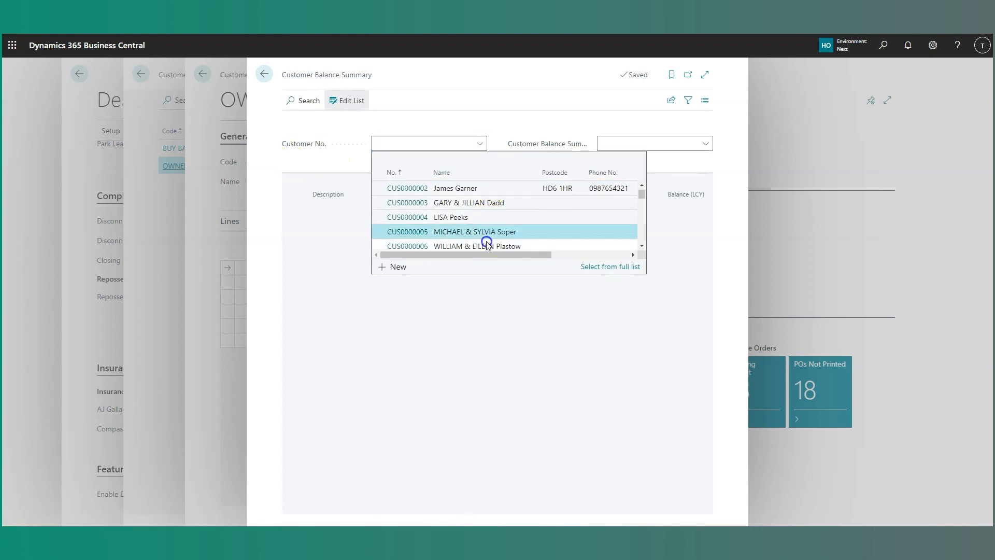
pyautogui.click(661, 147)
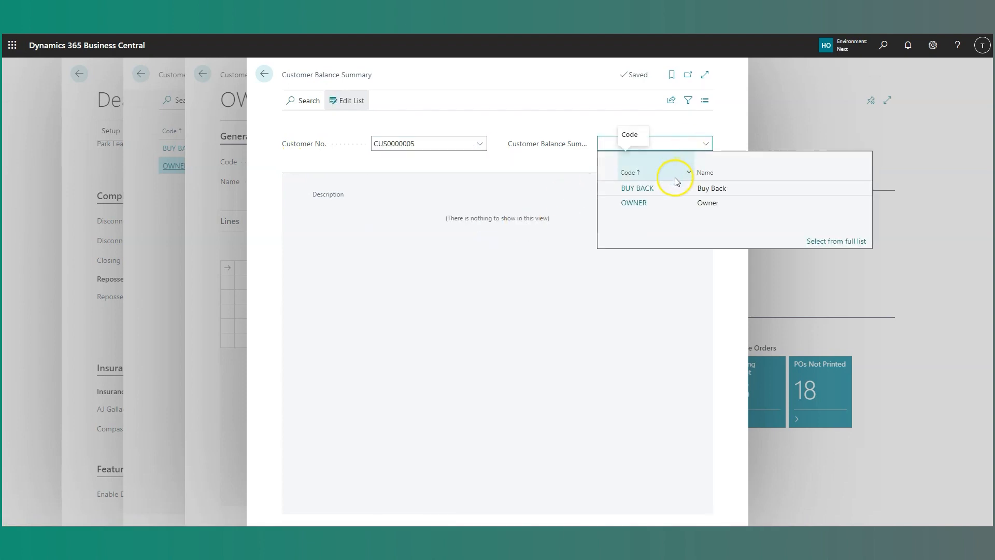
pyautogui.click(666, 202)
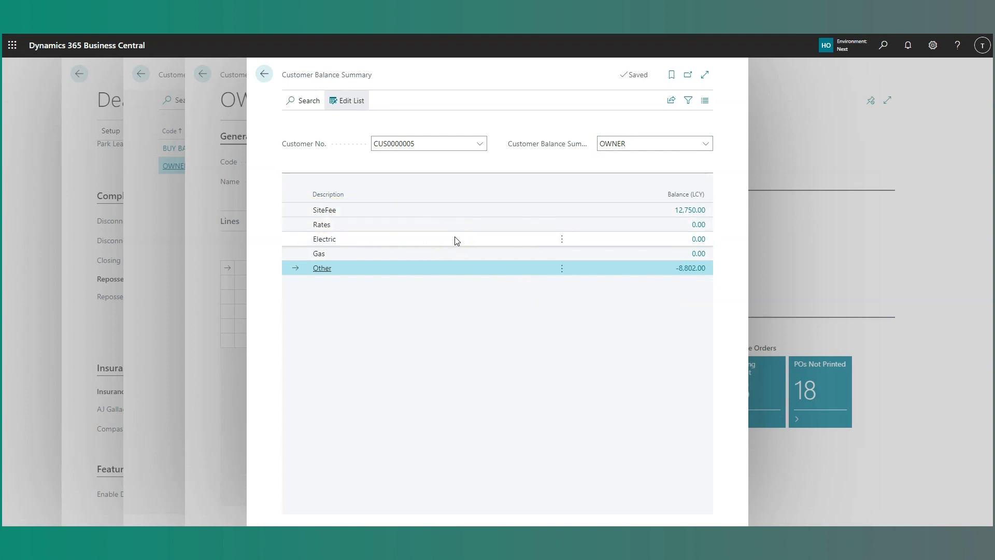
pyautogui.click(435, 239)
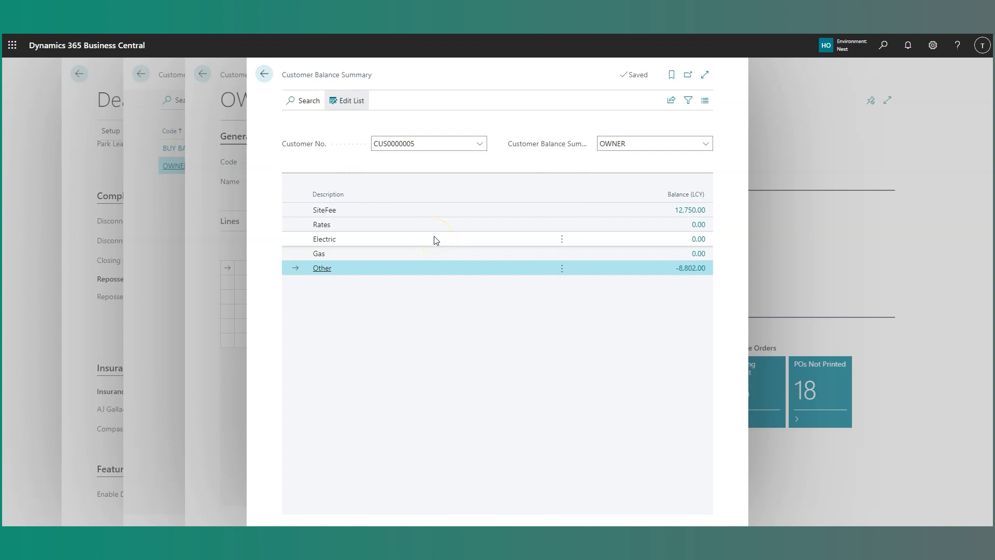